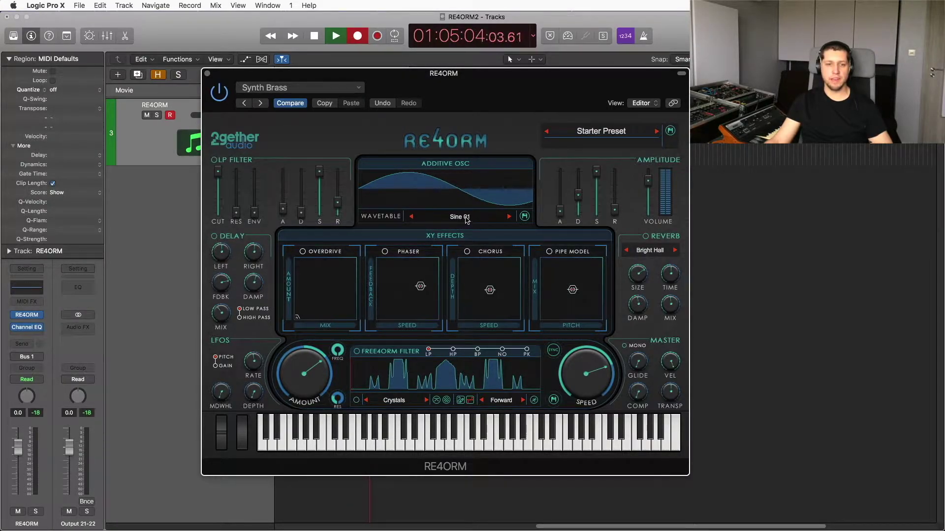
Load the Sawtooth 01 wavetable from the default Waves category and advance through the sawtooth wavetables to Sawtooth 04
{"action": "left_click", "coordinate": [465, 219]}
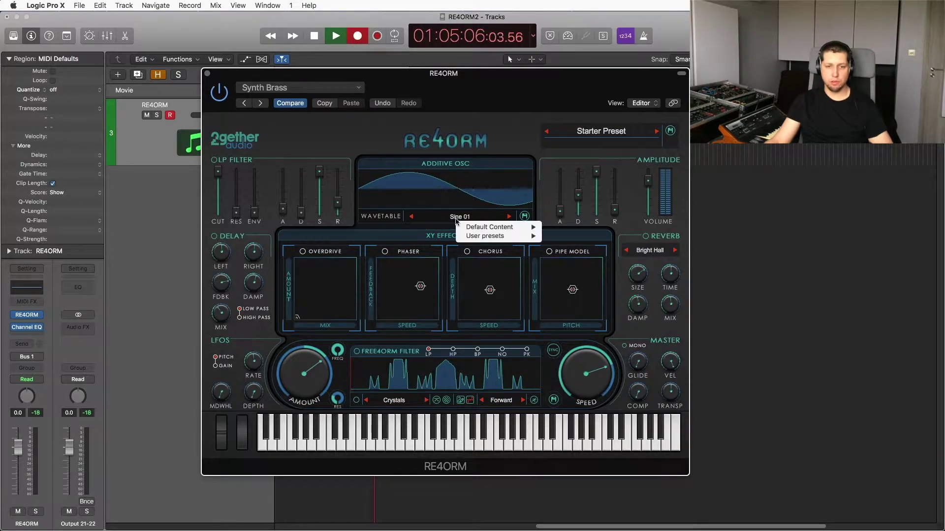
{"action": "mouse_move", "coordinate": [474, 229]}
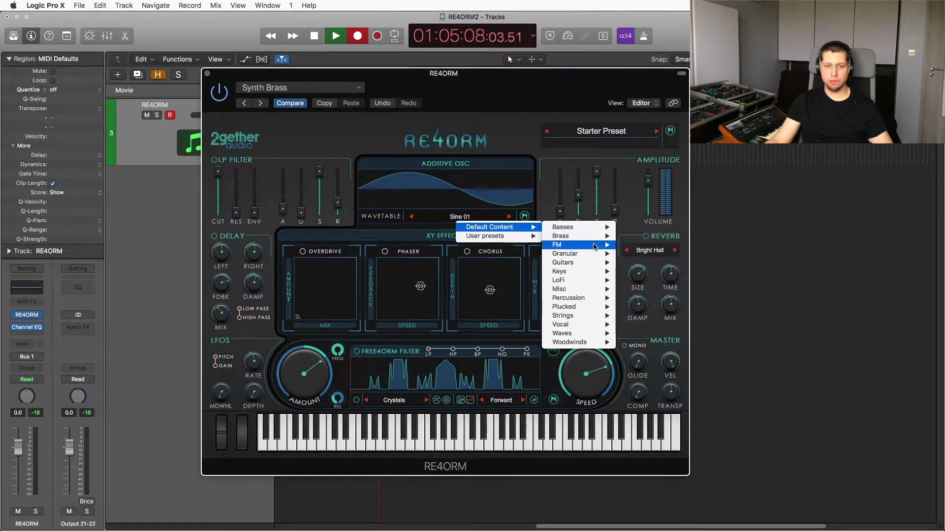
{"action": "mouse_move", "coordinate": [586, 336]}
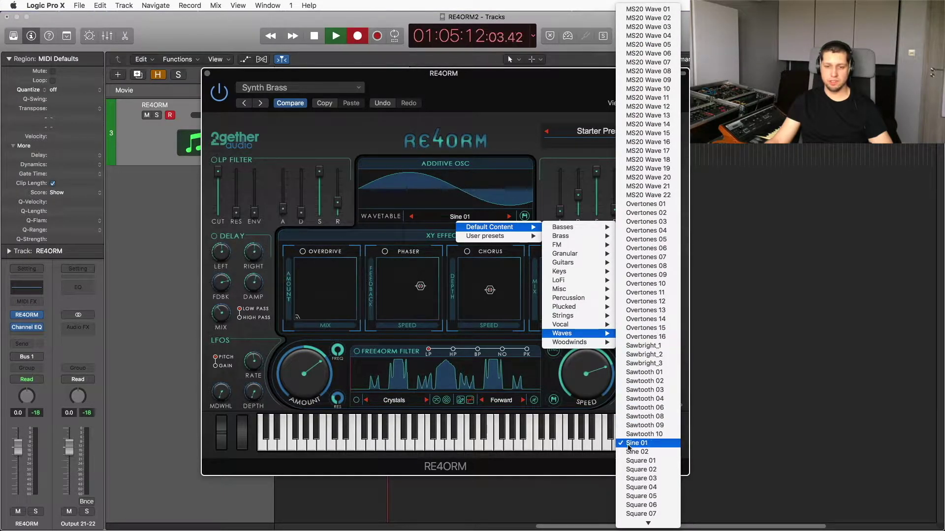
{"action": "left_click", "coordinate": [656, 374]}
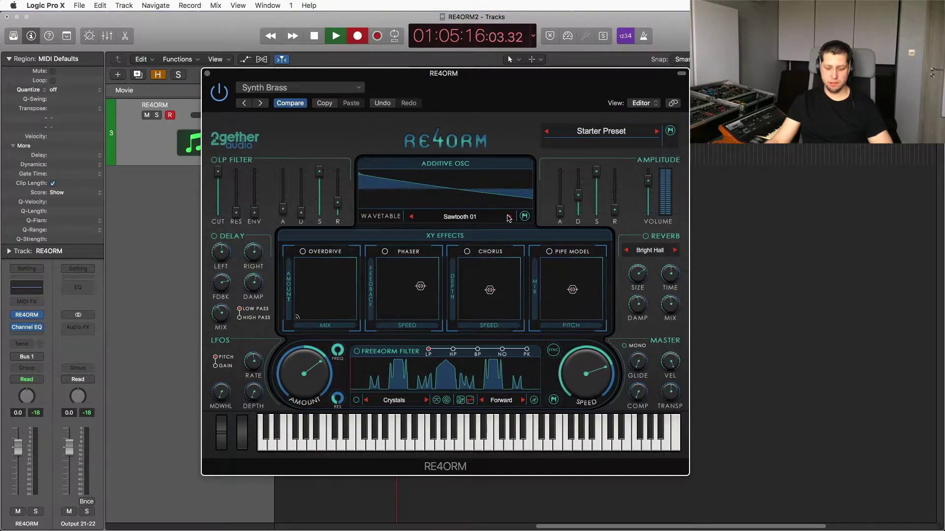
{"action": "left_click", "coordinate": [508, 217]}
{"action": "left_click", "coordinate": [509, 217]}
{"action": "left_click", "coordinate": [509, 217]}
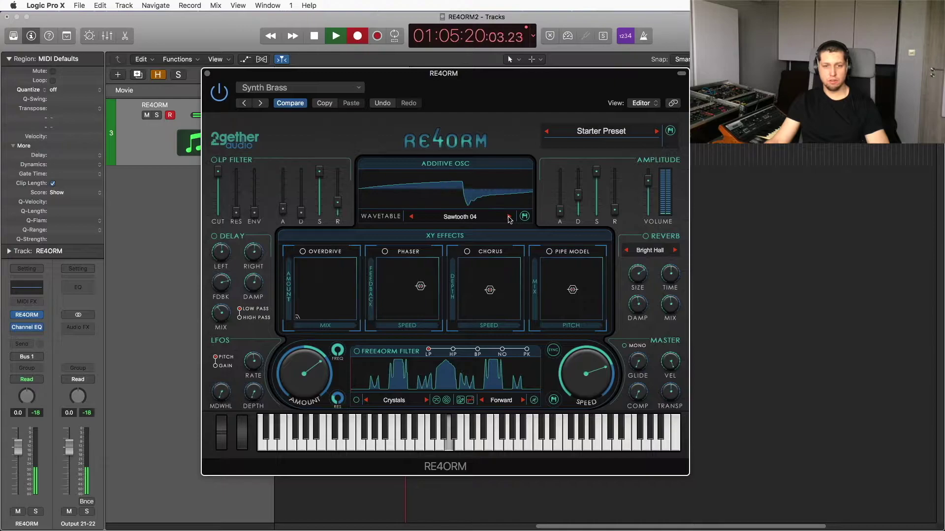
Load the Elect Bass 01 wavetable from the default Basses category into the additive oscillator
{"action": "left_click", "coordinate": [469, 219]}
{"action": "mouse_move", "coordinate": [498, 227]}
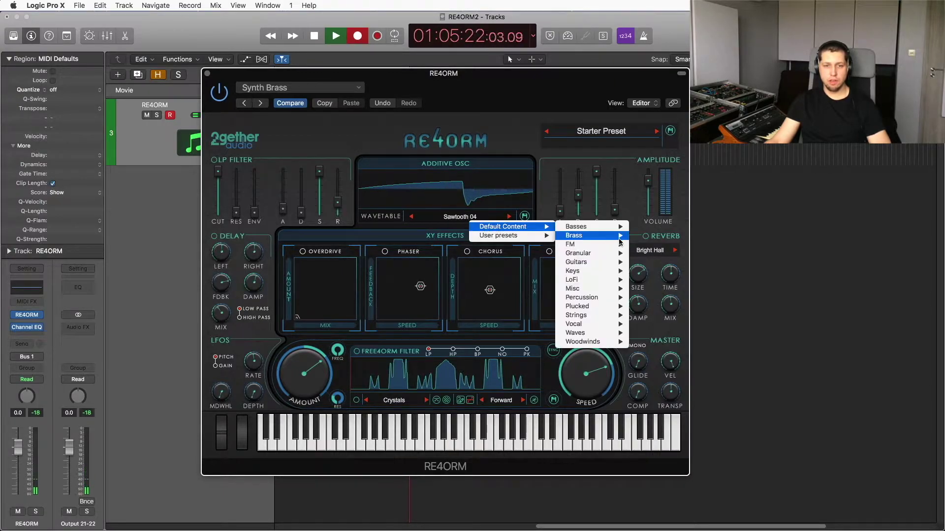
{"action": "mouse_move", "coordinate": [610, 226]}
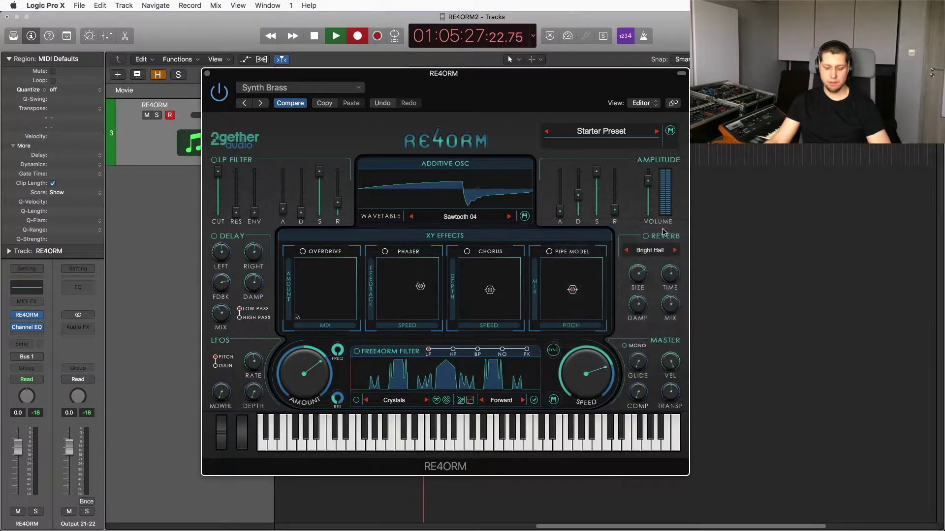
{"action": "left_click", "coordinate": [663, 227]}
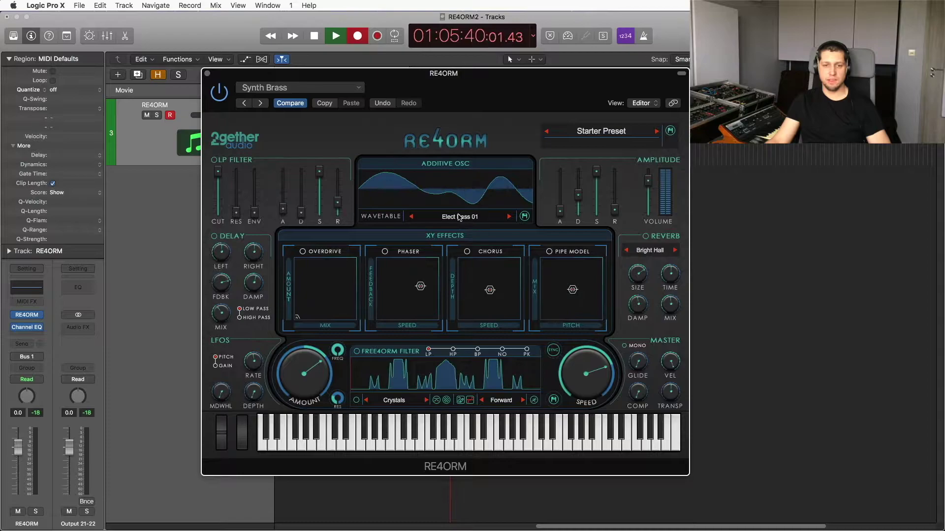
Load the Organ 04 wavetable from the default Keys category into the additive oscillator
{"action": "left_click", "coordinate": [464, 217]}
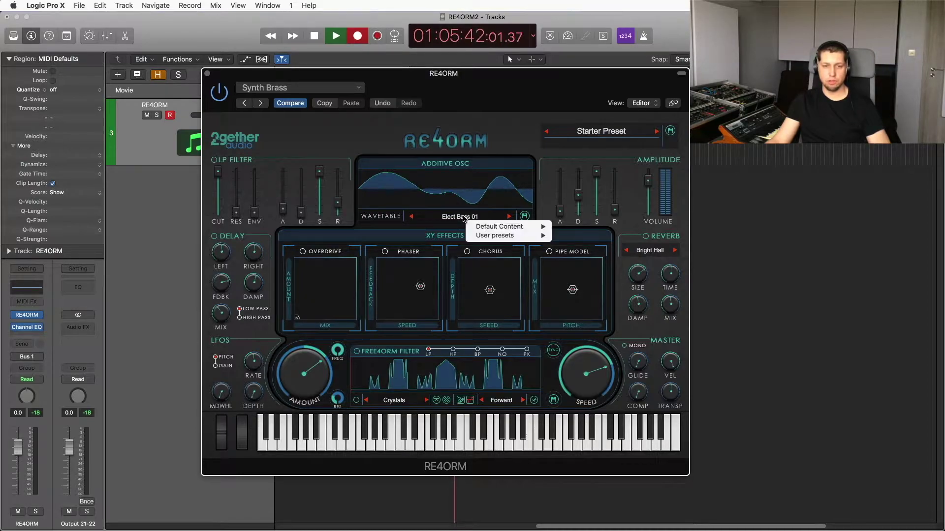
{"action": "mouse_move", "coordinate": [573, 273]}
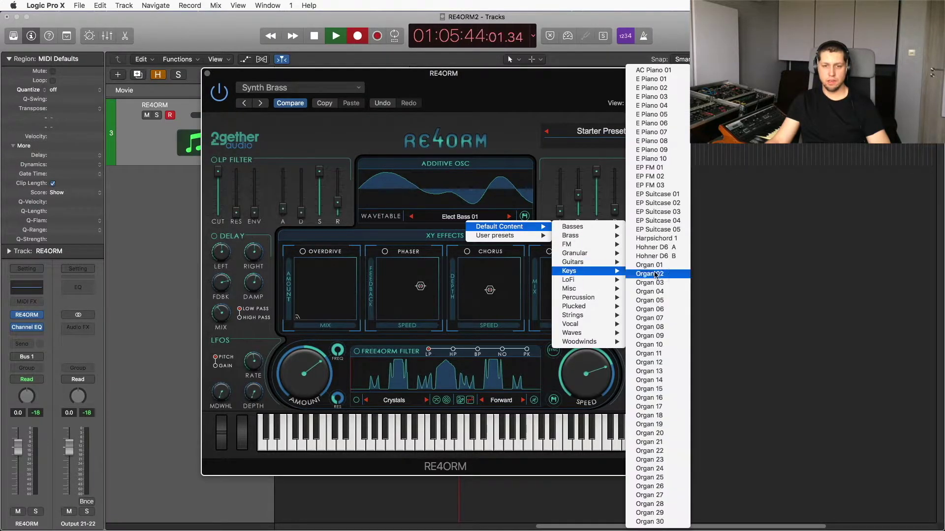
{"action": "left_click", "coordinate": [664, 292]}
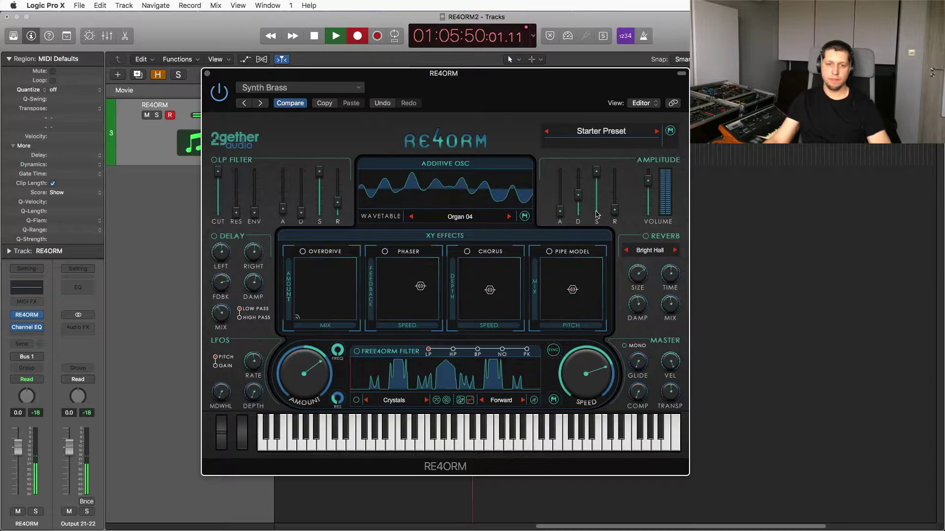
Load the Vibes 01 wavetable from the default Percussion category, lowering the amplitude envelope's sustain to minimum and lengthening its release
{"action": "left_click", "coordinate": [458, 219]}
{"action": "mouse_move", "coordinate": [482, 228]}
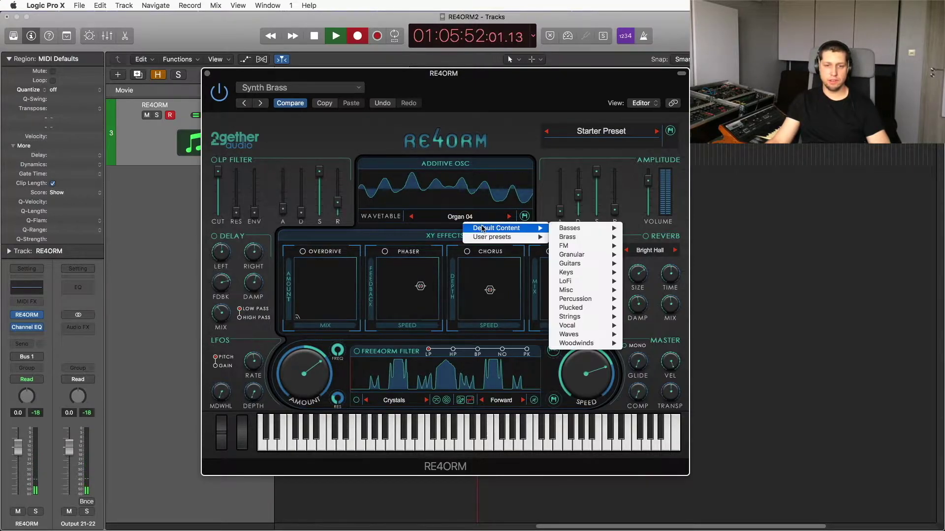
{"action": "mouse_move", "coordinate": [587, 329]}
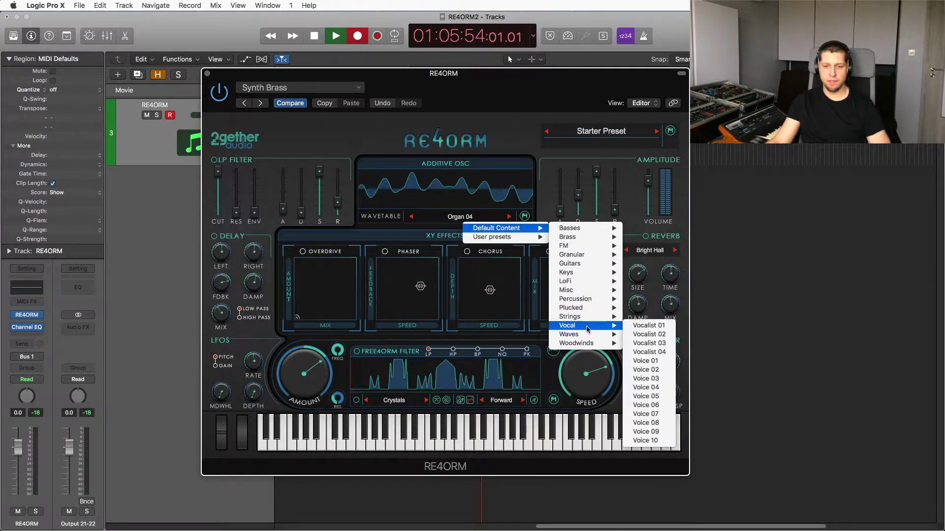
{"action": "mouse_move", "coordinate": [586, 299]}
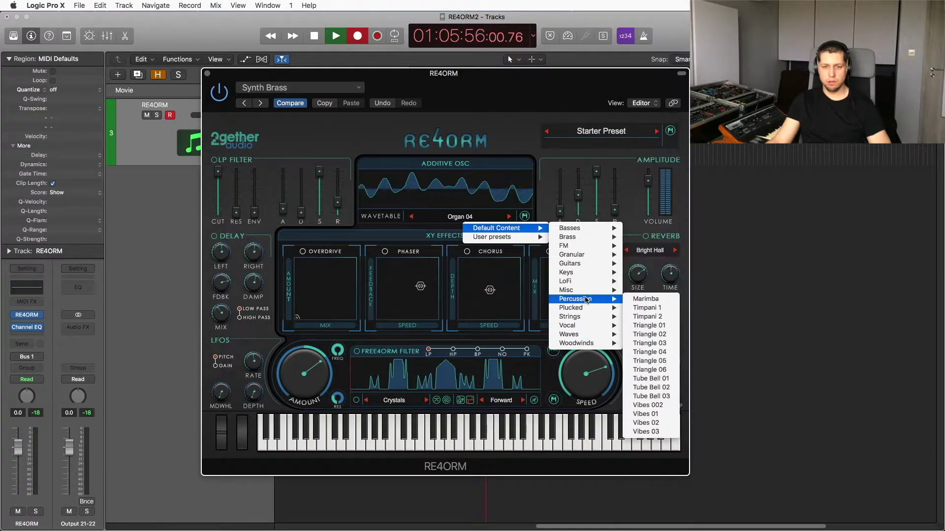
{"action": "left_click", "coordinate": [649, 414]}
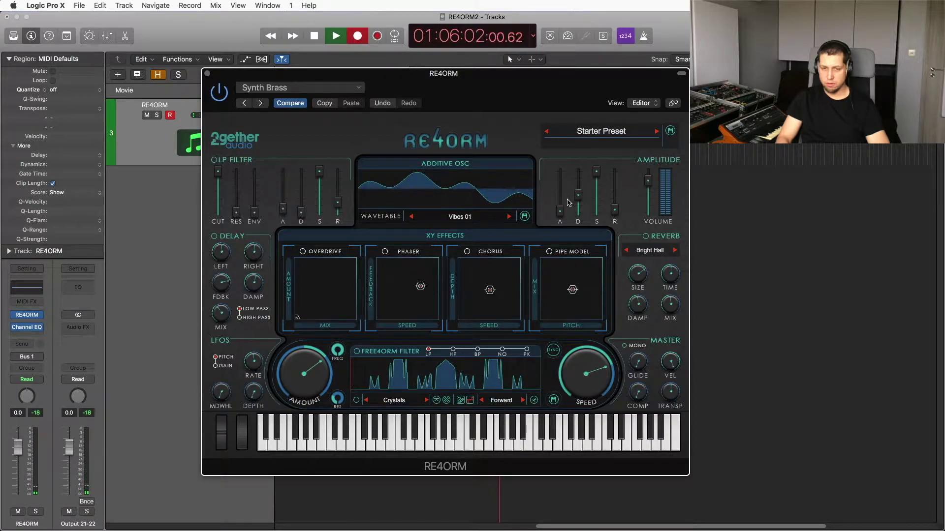
{"action": "left_click_drag", "start_coordinate": [596, 171], "coordinate": [615, 200]}
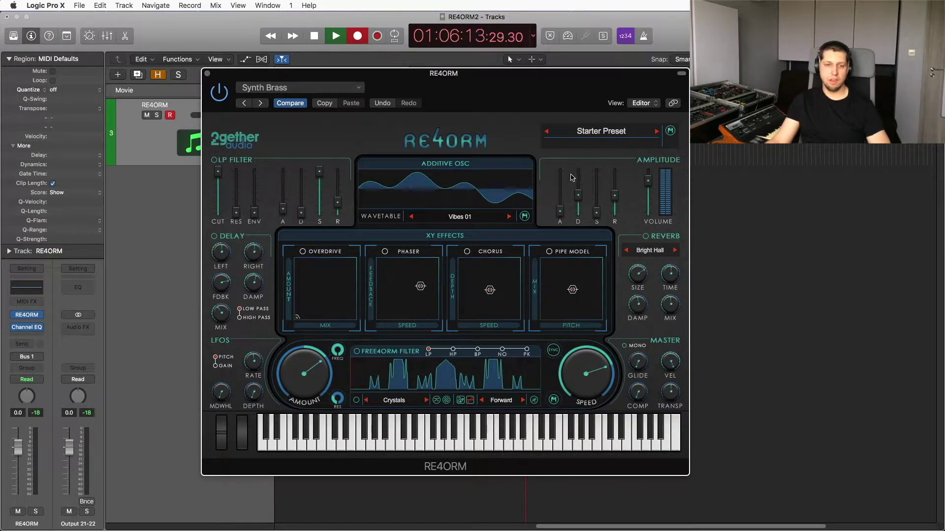
Load the Timpani 1 wavetable from the default Percussion category and raise the amplitude envelope's attack, decay and sustain to around mid-range
{"action": "left_click", "coordinate": [466, 217]}
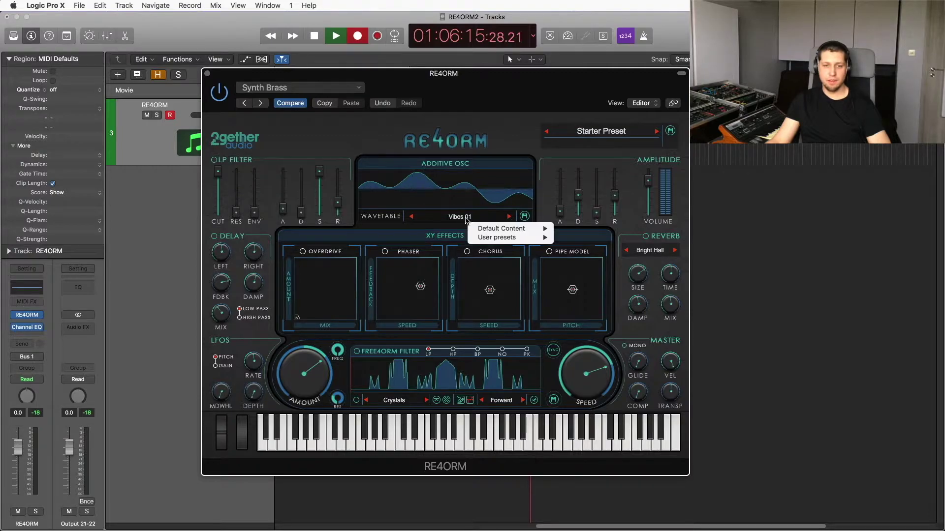
{"action": "mouse_move", "coordinate": [521, 228]}
{"action": "mouse_move", "coordinate": [605, 299]}
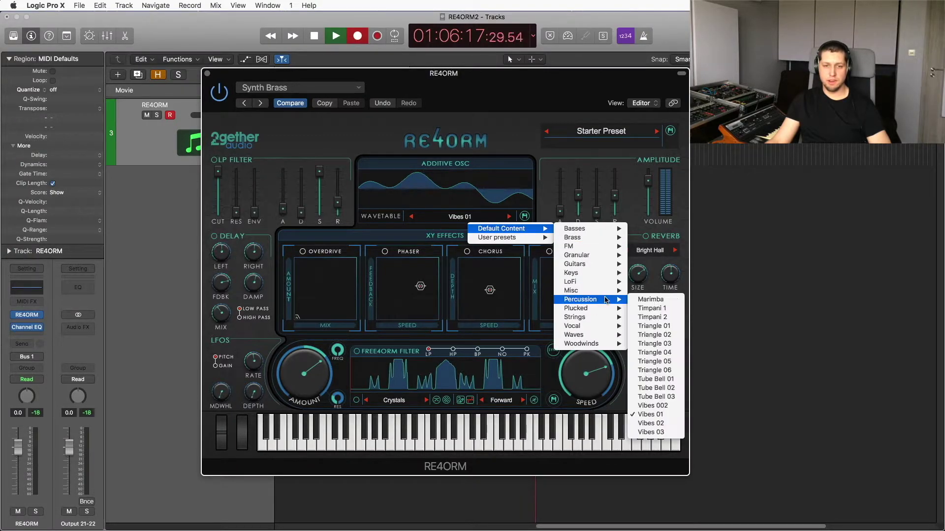
{"action": "left_click", "coordinate": [639, 308]}
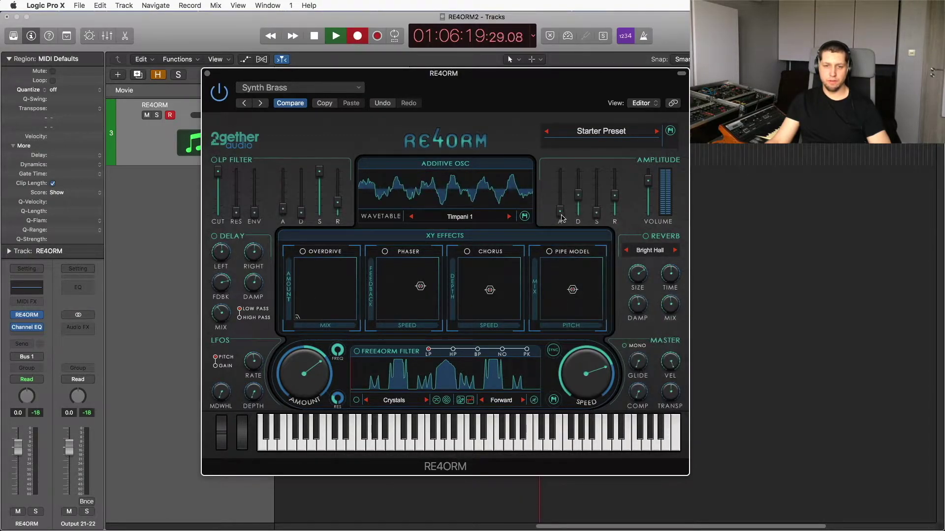
{"action": "left_click_drag", "start_coordinate": [561, 216], "coordinate": [598, 193]}
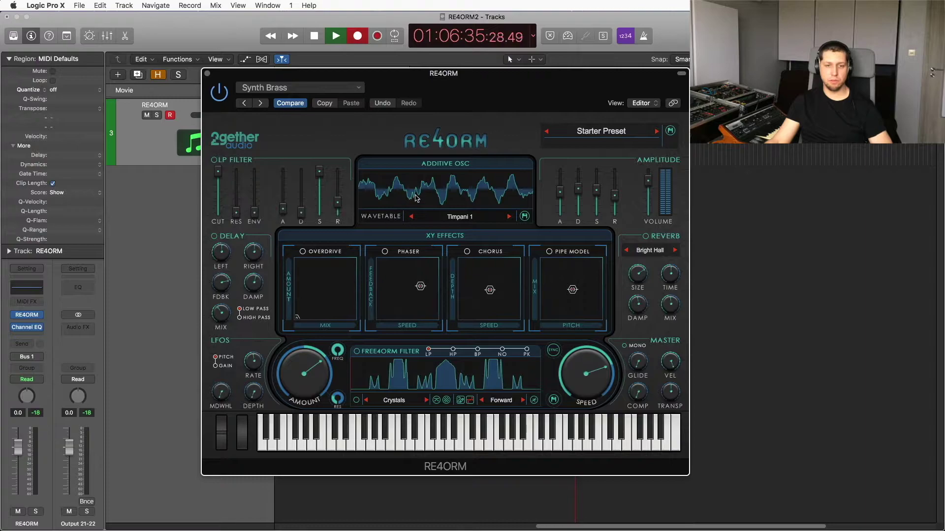
Load the Sine 01 wavetable from the default Waves category into the additive oscillator
{"action": "left_click", "coordinate": [461, 220]}
{"action": "mouse_move", "coordinate": [498, 231]}
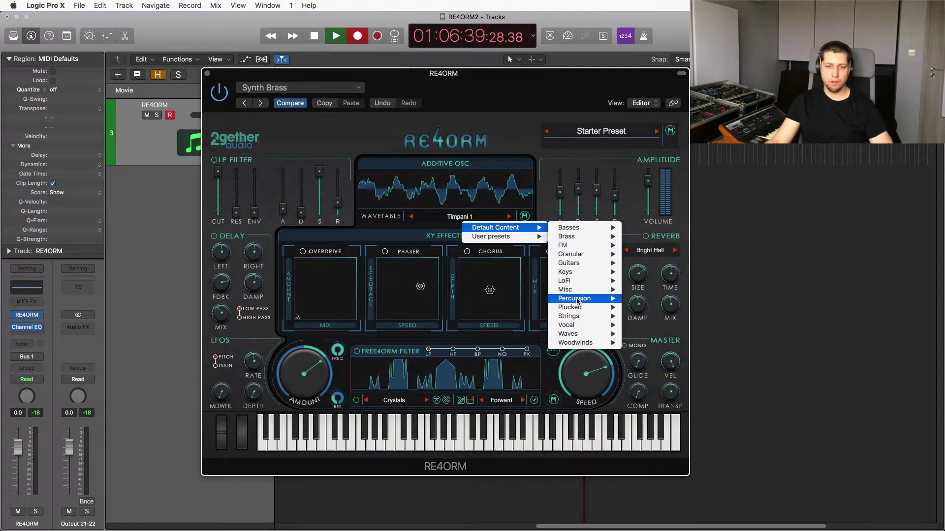
{"action": "mouse_move", "coordinate": [581, 333]}
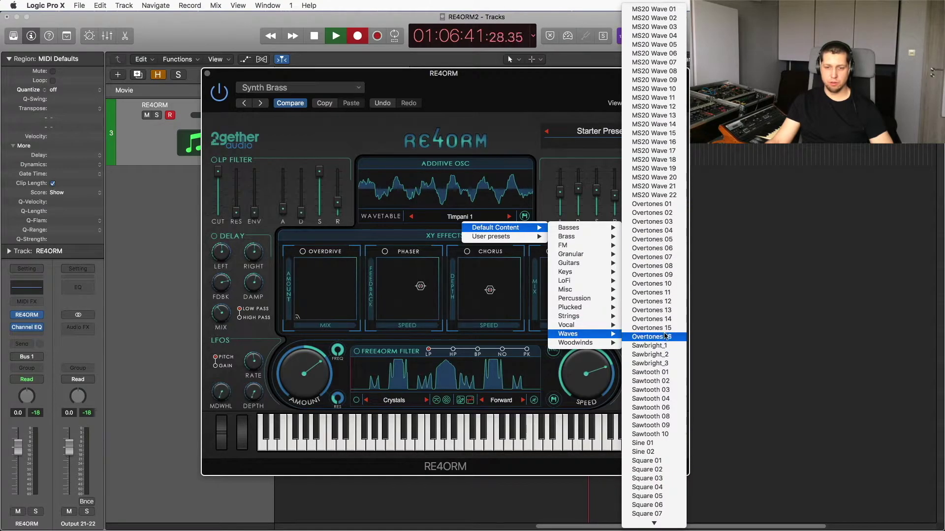
{"action": "left_click", "coordinate": [661, 445]}
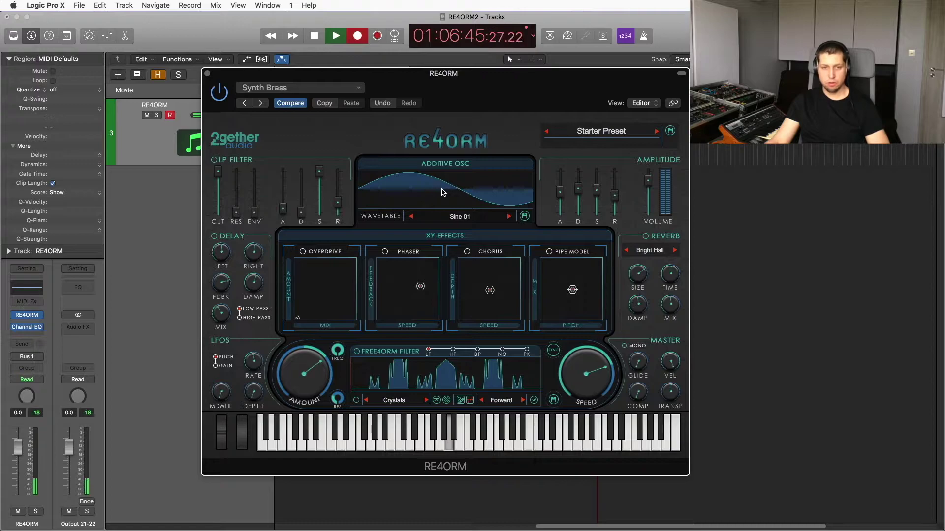
Reshape the Sine 01 waveform freehand in the additive oscillator display, adding and moving several peaks and dips
{"action": "mouse_move", "coordinate": [415, 182]}
{"action": "left_mouse_down"}
{"action": "mouse_move", "coordinate": [490, 182]}
{"action": "mouse_move", "coordinate": [510, 193]}
{"action": "left_mouse_up"}
{"action": "left_click_drag", "start_coordinate": [390, 179], "coordinate": [402, 203]}
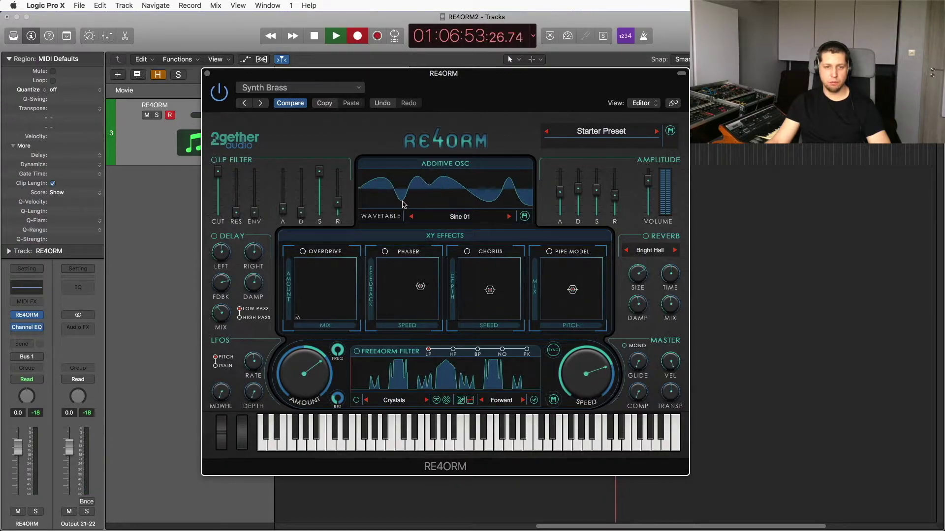
{"action": "mouse_move", "coordinate": [467, 196]}
{"action": "left_mouse_down"}
{"action": "mouse_move", "coordinate": [490, 204]}
{"action": "mouse_move", "coordinate": [476, 210]}
{"action": "mouse_move", "coordinate": [475, 177]}
{"action": "mouse_move", "coordinate": [451, 193]}
{"action": "mouse_move", "coordinate": [460, 202]}
{"action": "left_mouse_up"}
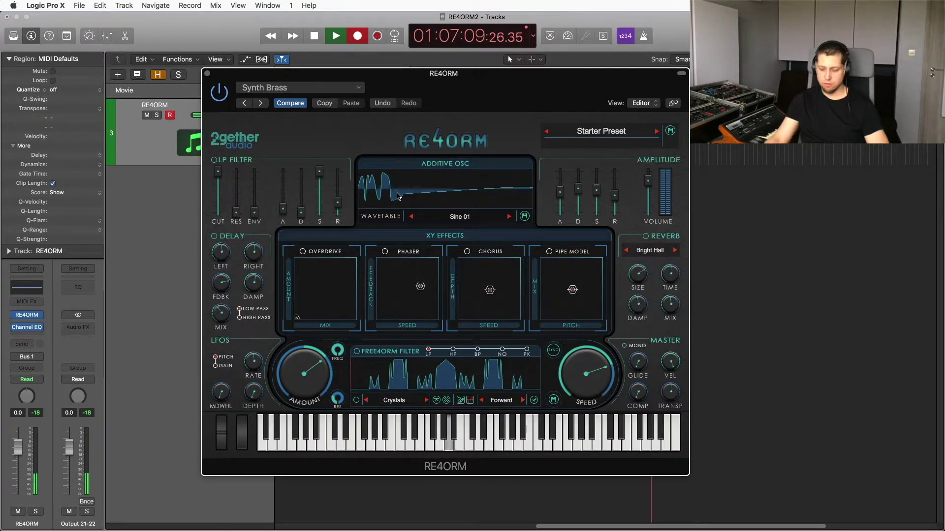
{"action": "left_click_drag", "start_coordinate": [476, 193], "coordinate": [481, 169]}
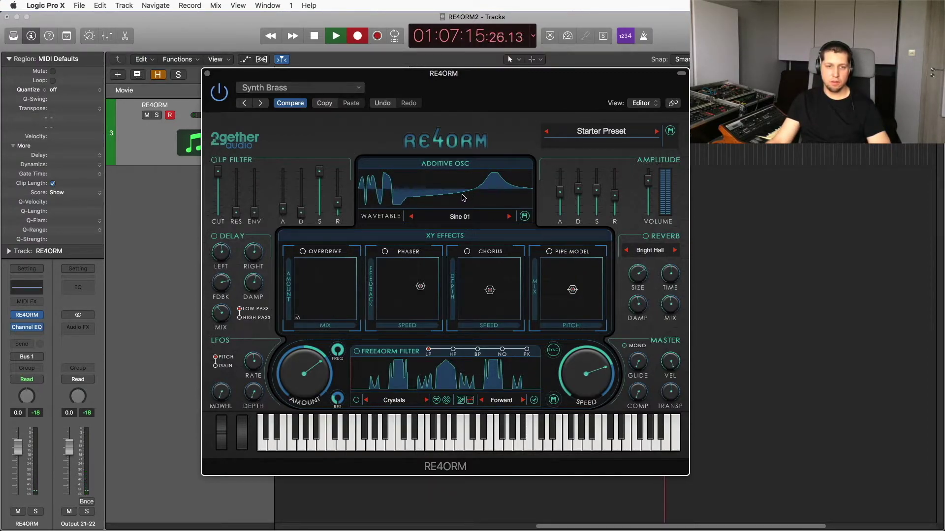
Load the Sine 02 wavetable from the default Waves category into the additive oscillator
{"action": "left_click", "coordinate": [465, 219]}
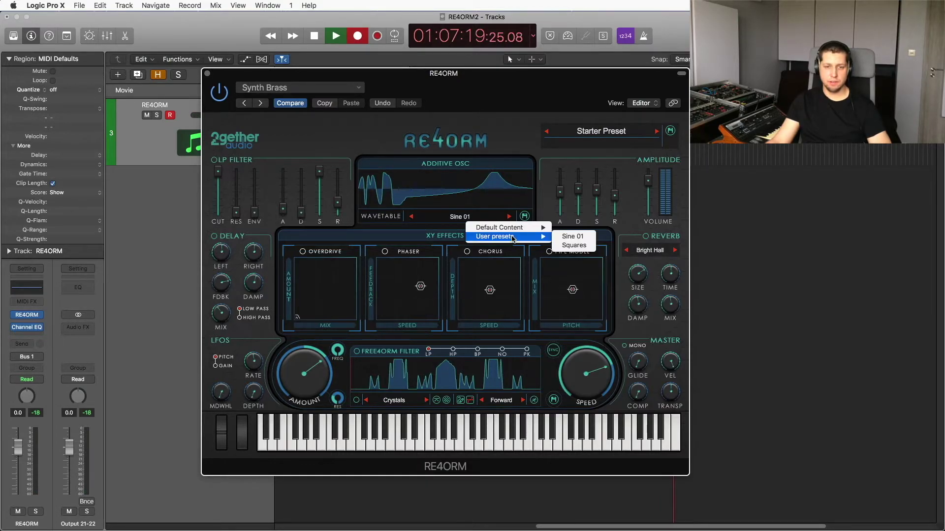
{"action": "mouse_move", "coordinate": [576, 334]}
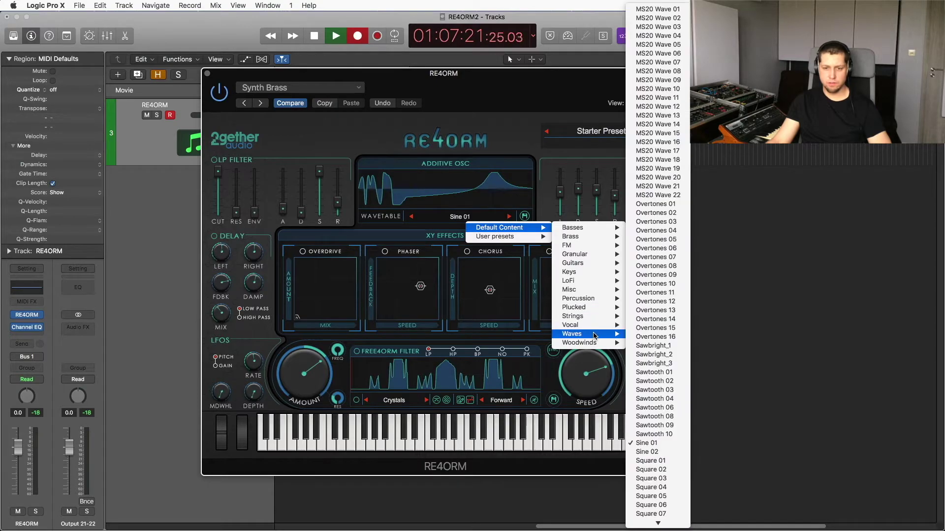
{"action": "left_click", "coordinate": [657, 452]}
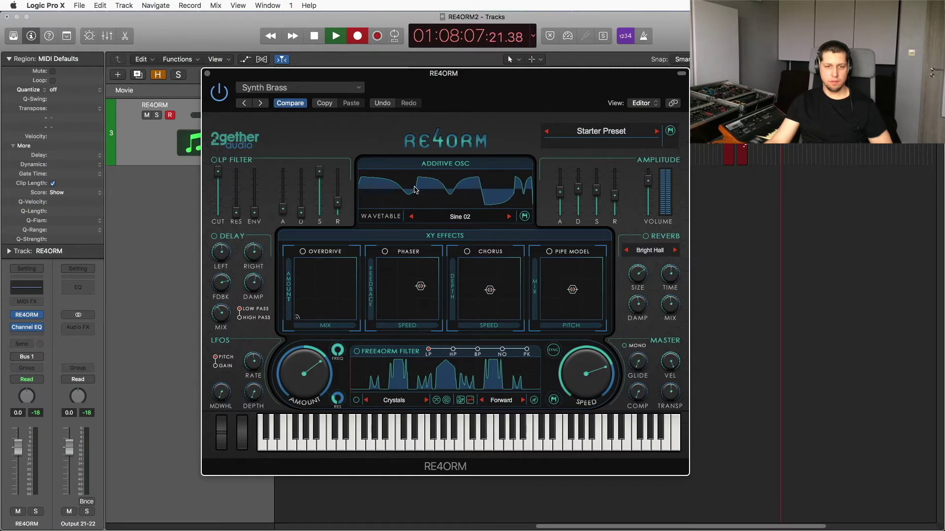
Load the Sawtooth 01 wavetable from the default Waves category into the additive oscillator
{"action": "left_click", "coordinate": [462, 213]}
{"action": "mouse_move", "coordinate": [521, 226]}
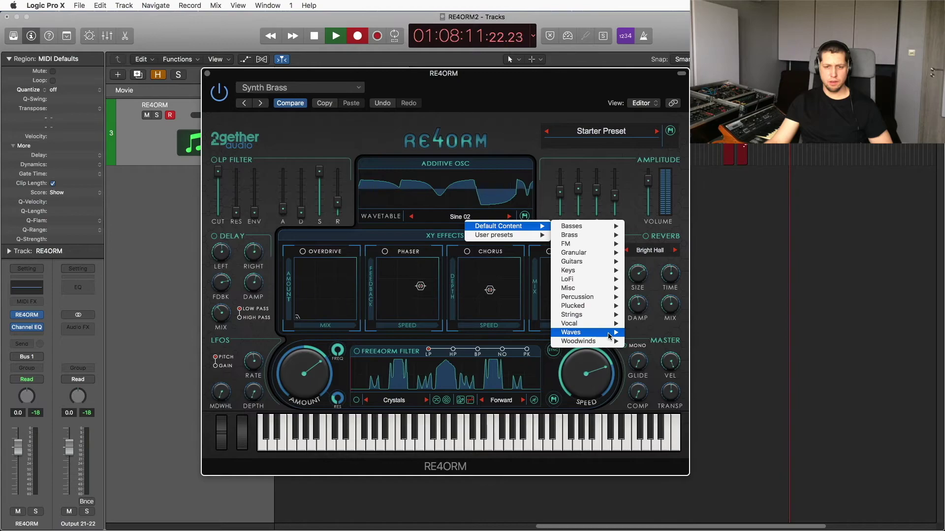
{"action": "mouse_move", "coordinate": [609, 336]}
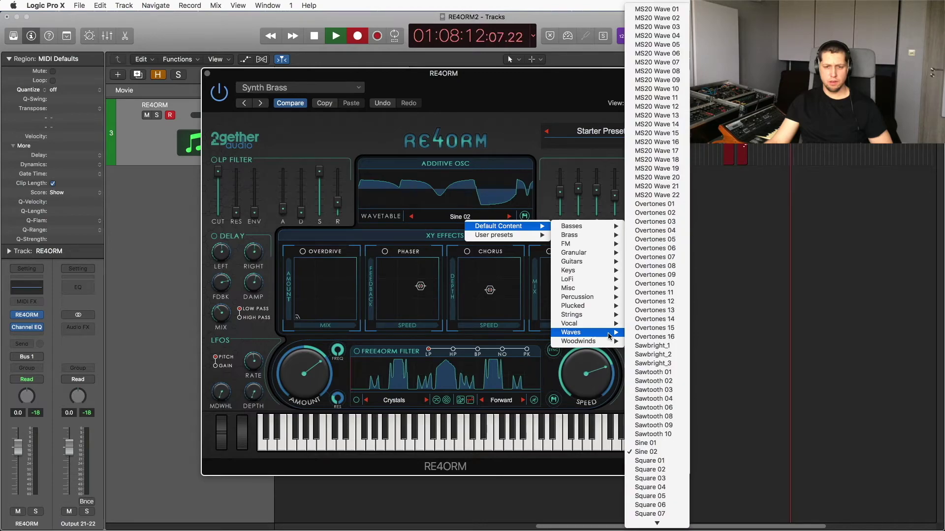
{"action": "left_click", "coordinate": [663, 373]}
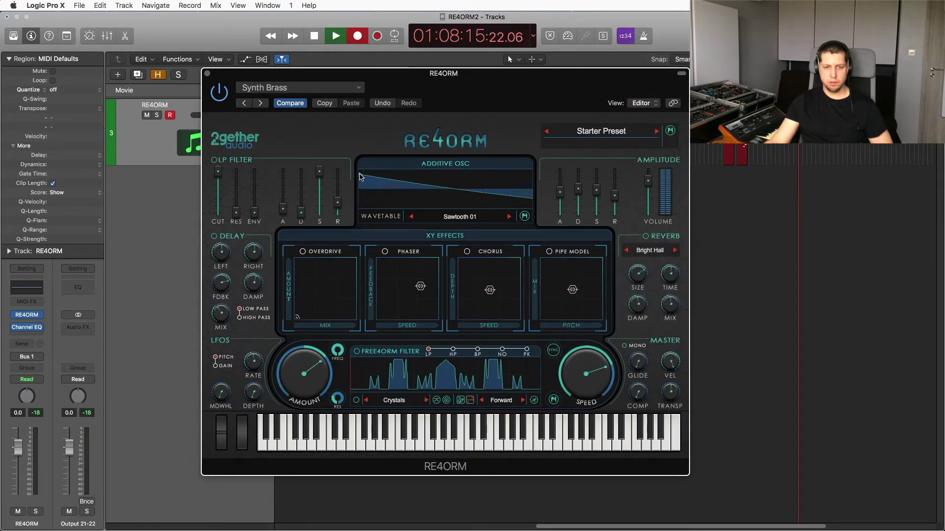
Reshape the Sawtooth 01 waveform in the additive oscillator display into three consecutive falling ramps by adding and moving two extra teeth
{"action": "left_click", "coordinate": [452, 193]}
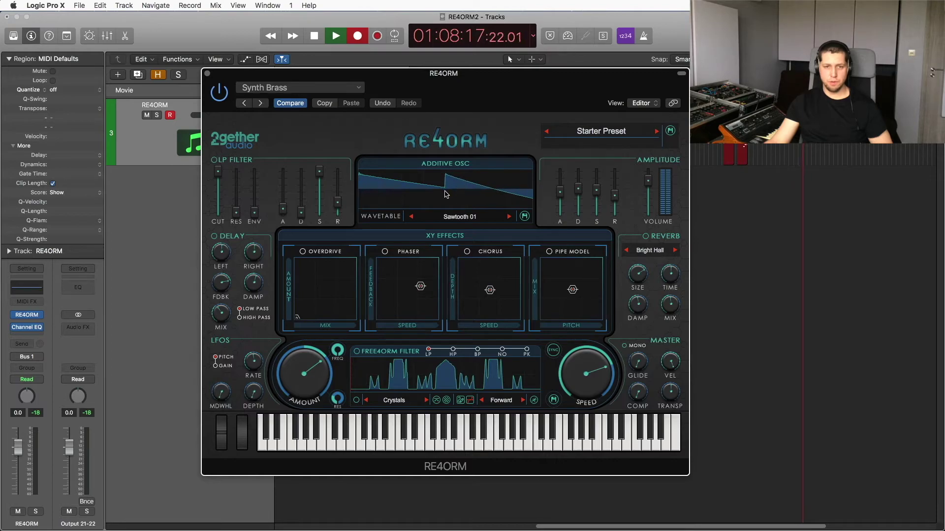
{"action": "left_click_drag", "start_coordinate": [446, 193], "coordinate": [459, 191]}
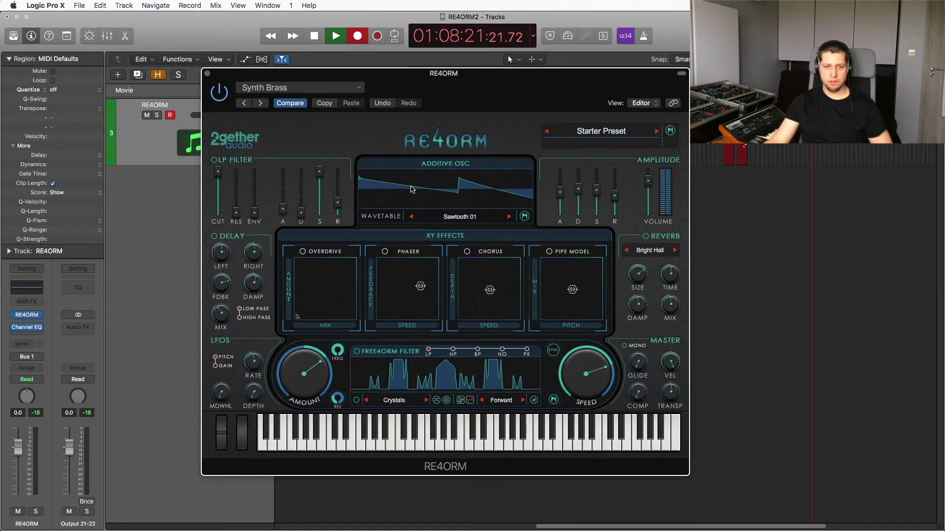
{"action": "left_click_drag", "start_coordinate": [413, 190], "coordinate": [511, 198]}
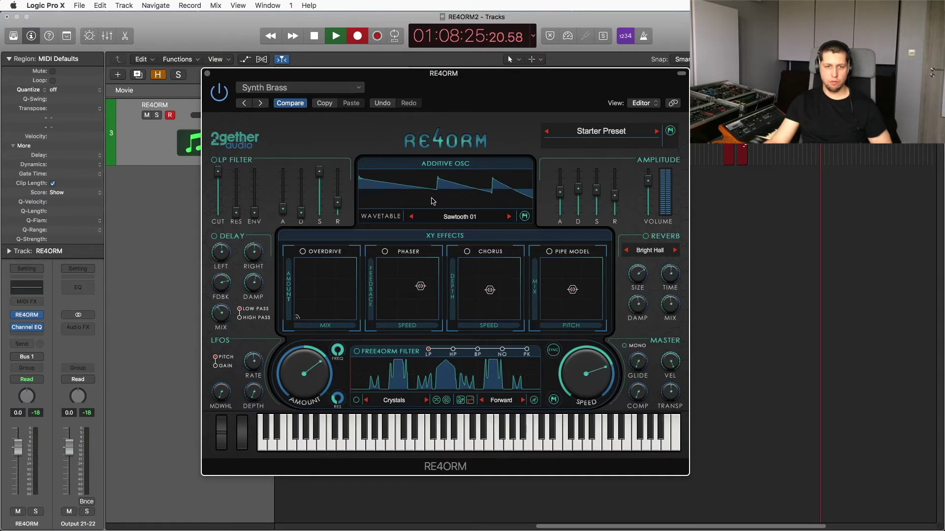
Shift the two inner teeth of the sawtooth waveform toward its end in the additive oscillator and save the wavetable as Saws
{"action": "left_click_drag", "start_coordinate": [433, 201], "coordinate": [357, 201]}
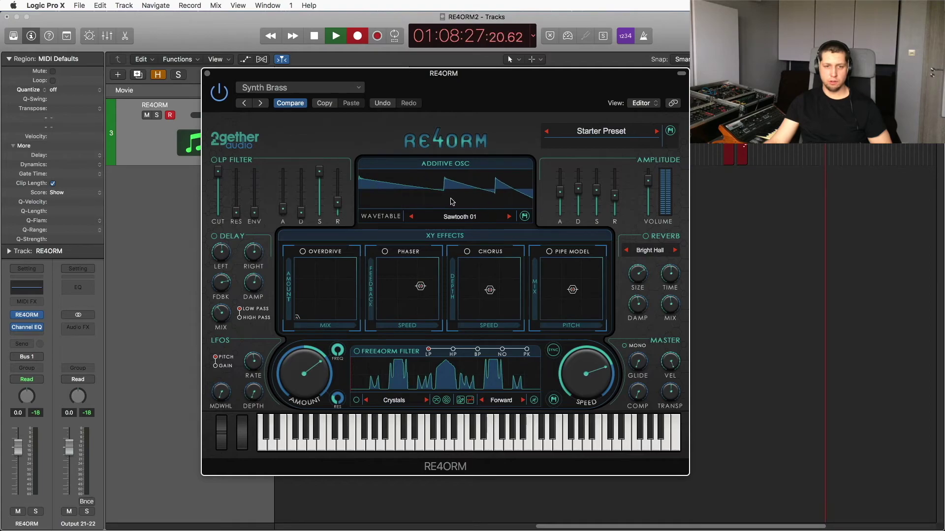
{"action": "left_click_drag", "start_coordinate": [452, 202], "coordinate": [455, 201]}
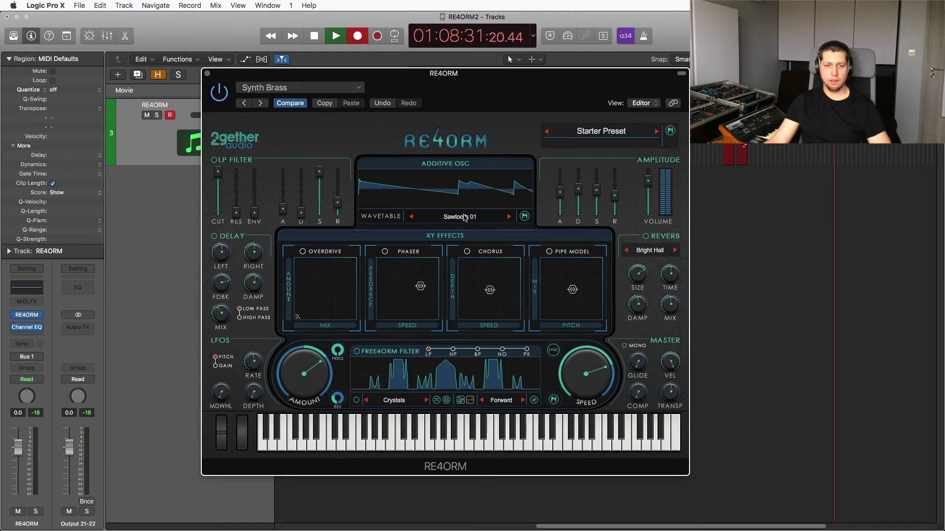
{"action": "double_click", "coordinate": [465, 216]}
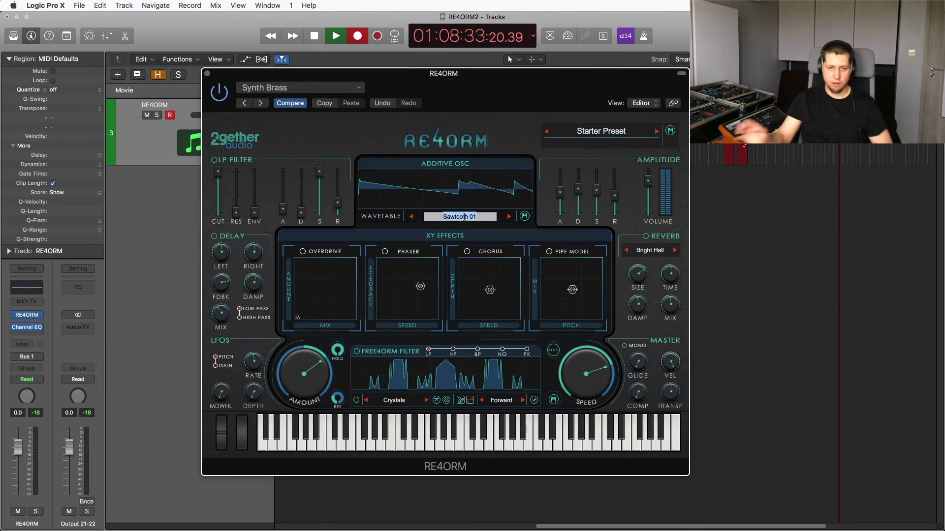
{"action": "type", "text": "Saws"}
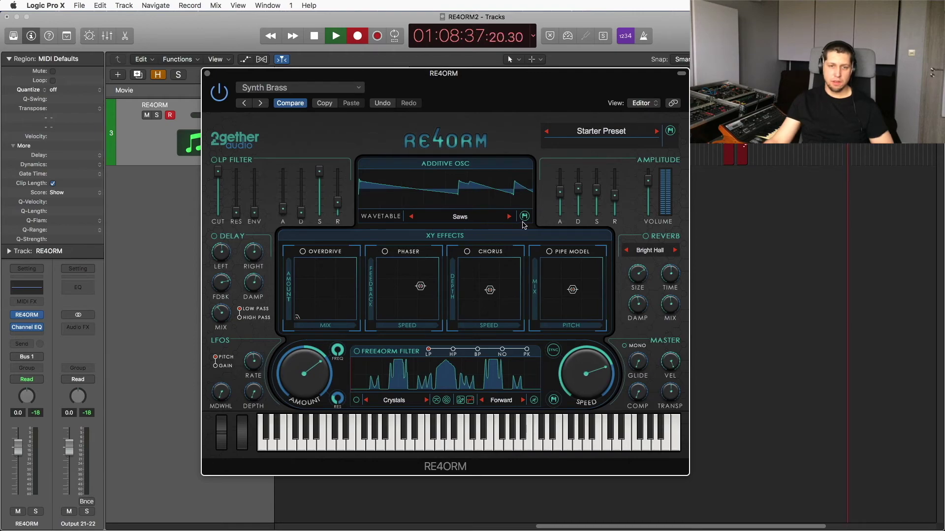
Check the additive oscillator's user wavetable presets for the saved Saws entry
{"action": "left_click", "coordinate": [468, 219]}
{"action": "mouse_move", "coordinate": [551, 237]}
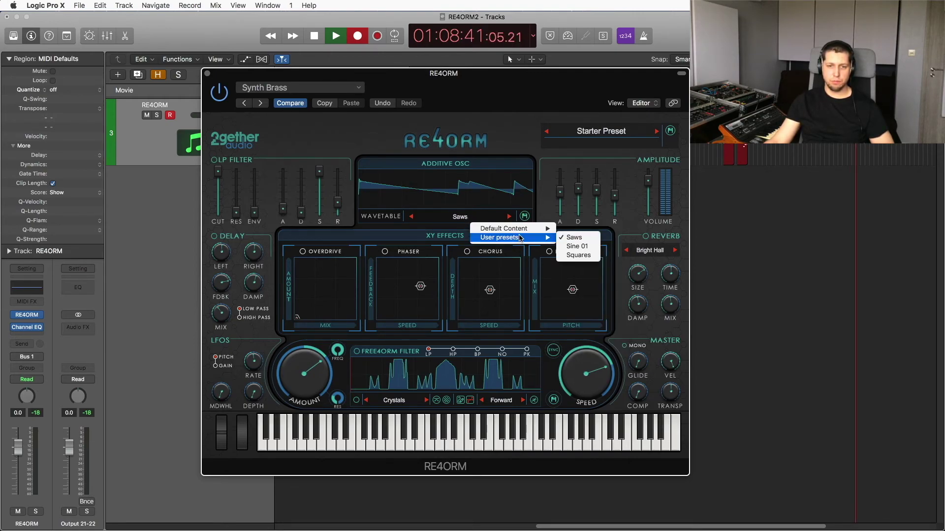
{"action": "left_click", "coordinate": [570, 240]}
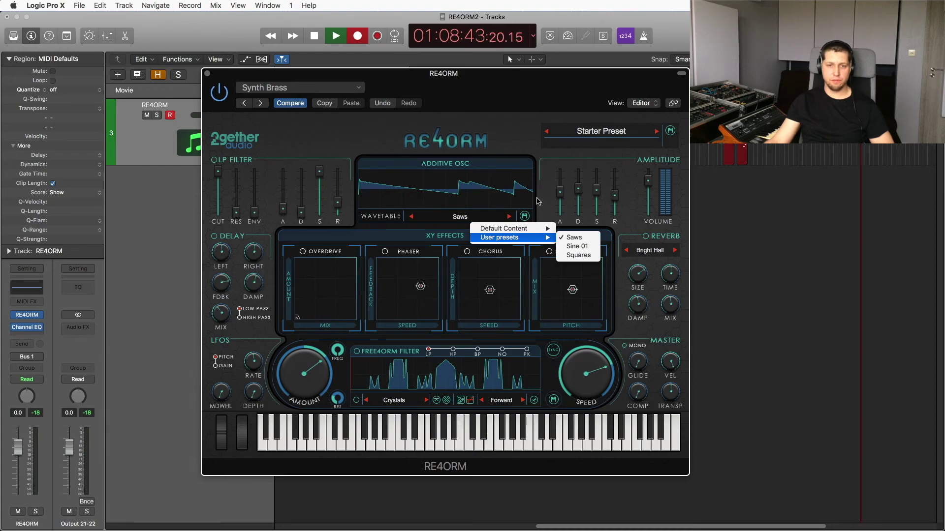